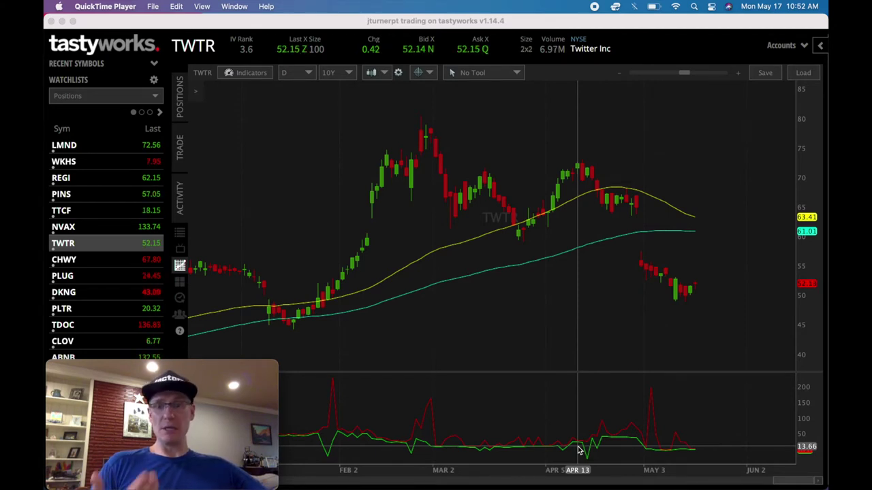
# Step: Bring the TWTR-SHOT image in Preview to the front and place it over the upper part of the chart
pyautogui.hotkey('ctrl', 'Up')
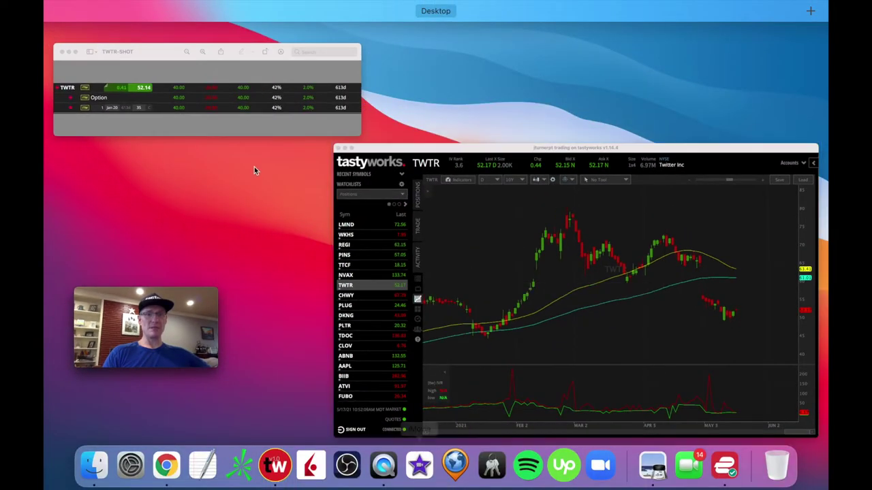
pyautogui.click(259, 112)
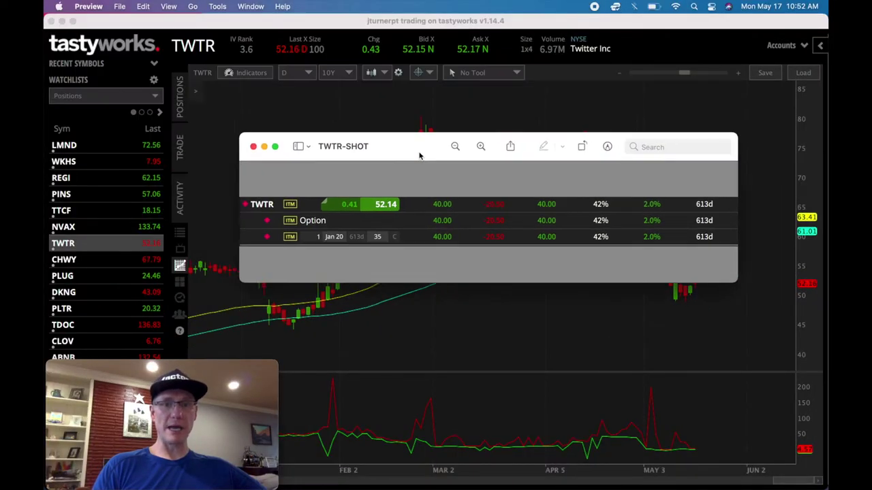
pyautogui.moveTo(419, 156); pyautogui.dragTo(369, 143)
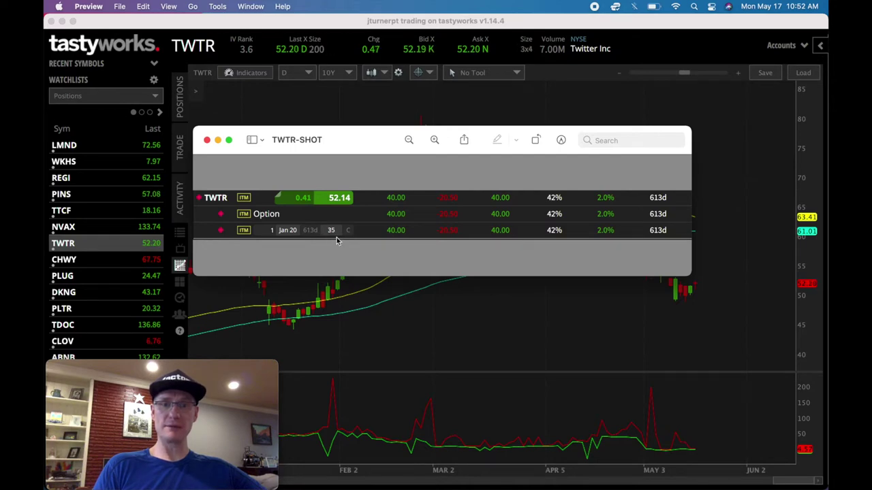
# Step: Return to tastyworks, expand TWTR's Jan 20, 2023 option chain and add a buy order for one 35-strike call at the ask
pyautogui.hotkey('ctrl', 'Up')
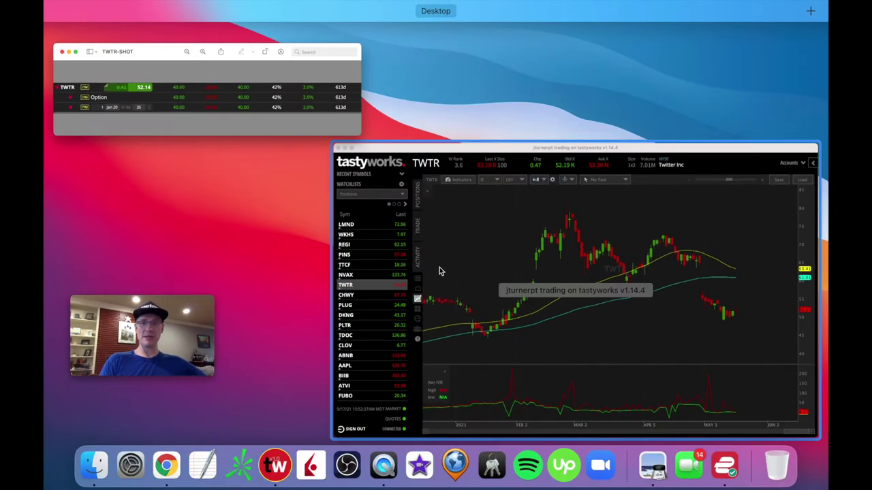
pyautogui.click(424, 267)
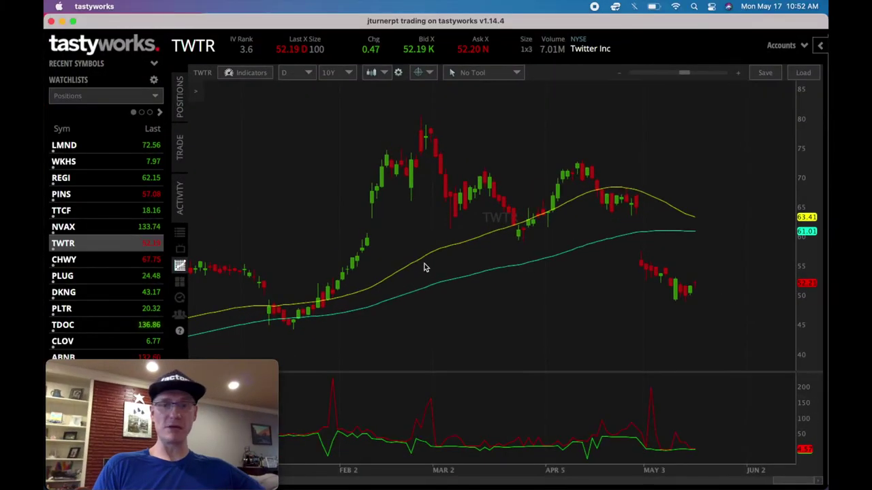
pyautogui.click(181, 152)
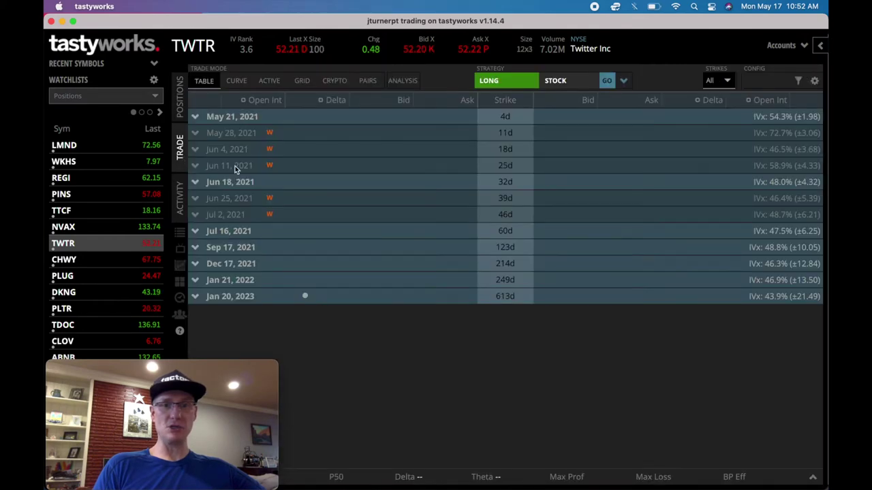
pyautogui.click(195, 297)
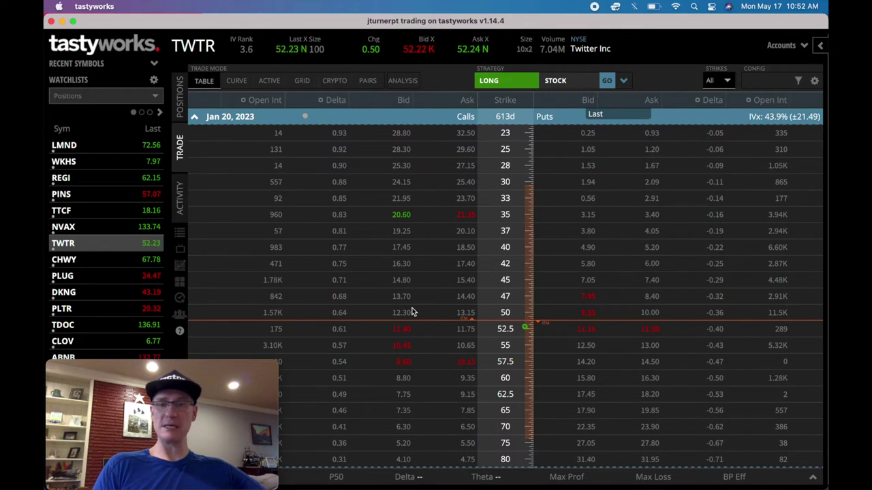
pyautogui.click(464, 218)
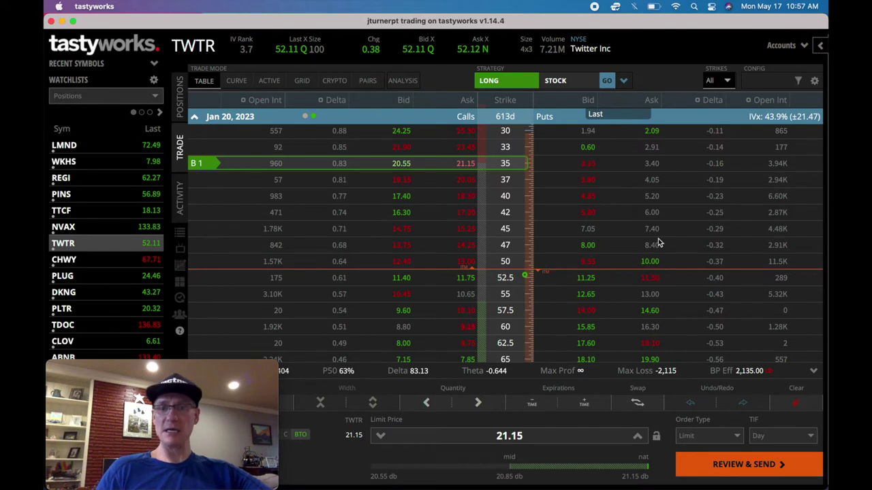
# Step: Examine the Jan 20, 2023 call prices and deltas at the higher strikes, up to 115
pyautogui.scroll(-2, 658, 238)
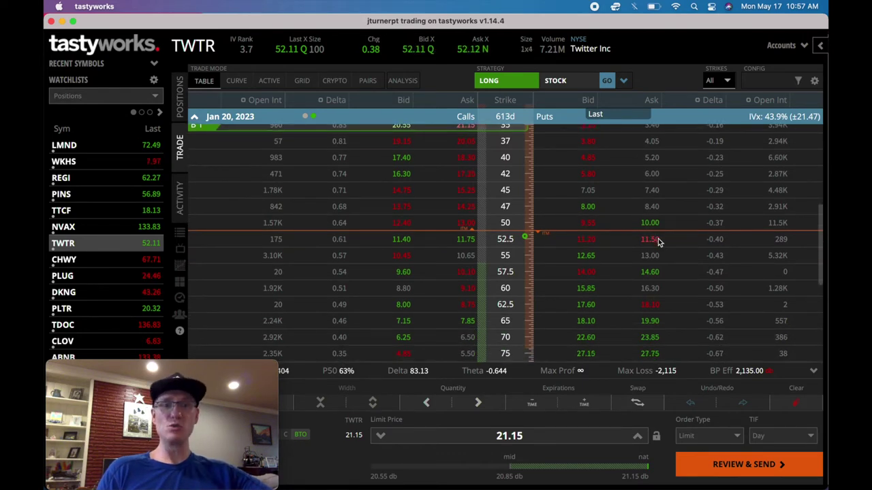
pyautogui.scroll(-2, 658, 239)
pyautogui.scroll(-1, 658, 243)
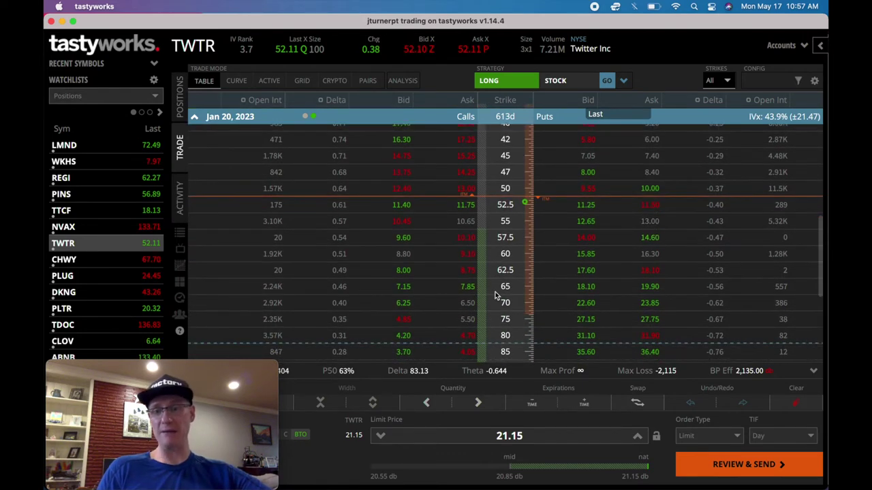
pyautogui.scroll(-2, 658, 243)
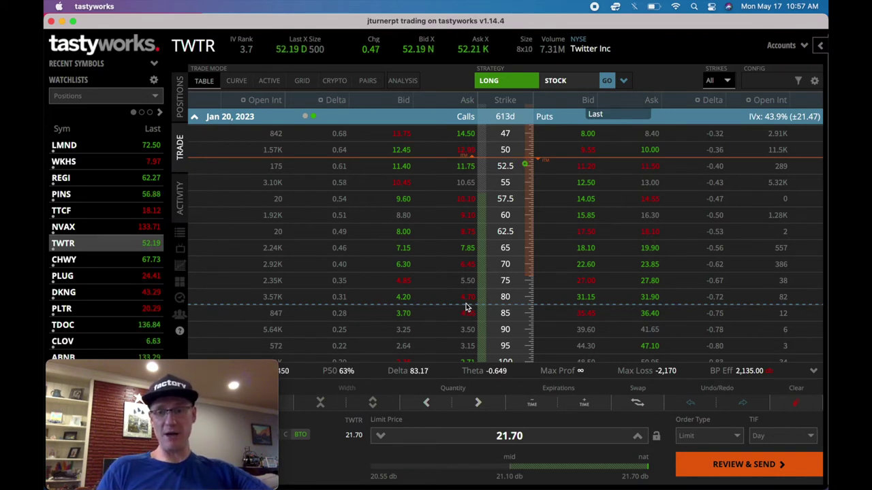
pyautogui.scroll(-2, 500, 307)
pyautogui.scroll(-2, 499, 307)
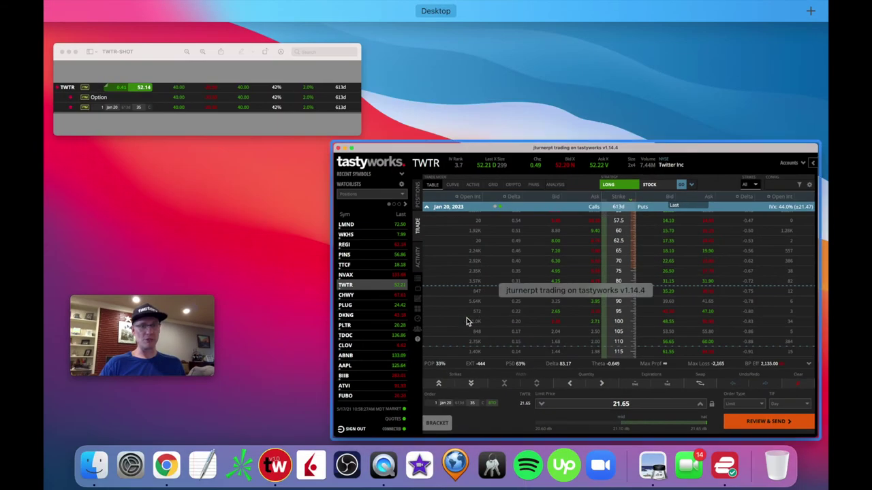
# Step: Review the TWTR-SHOT position image in Preview once more and return to the tastyworks option chain
pyautogui.click(295, 116)
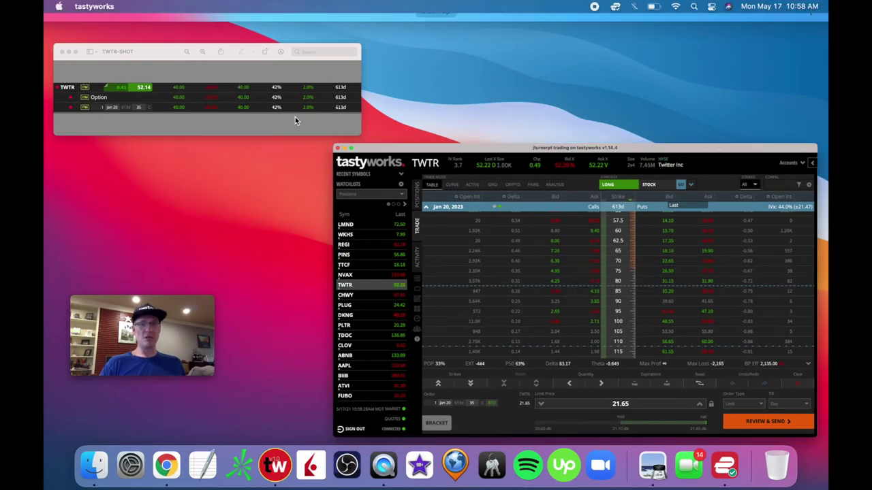
pyautogui.moveTo(335, 138); pyautogui.dragTo(370, 127)
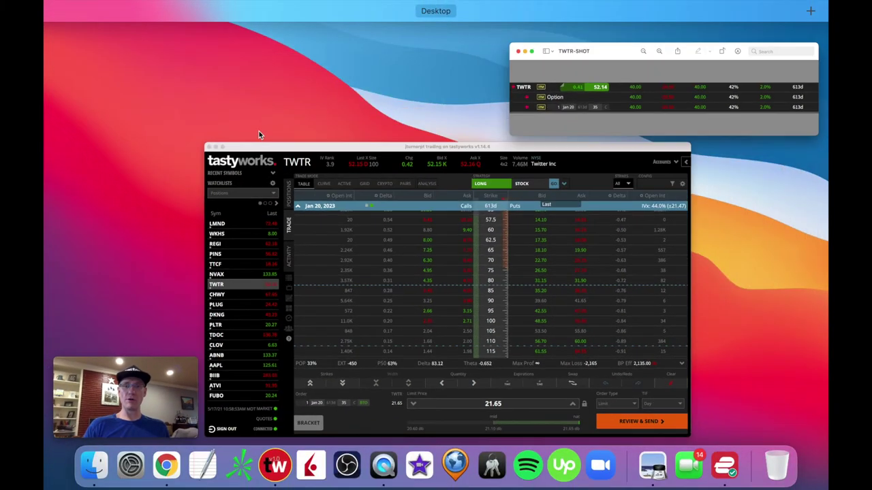
pyautogui.click(314, 213)
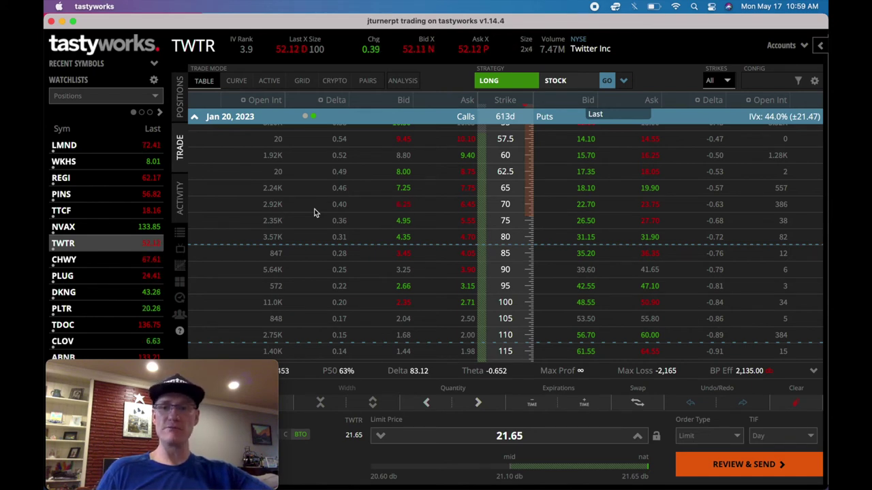
# Step: Show the TWTR price chart in tastyworks and widen it to cover price history back to spring 2020
pyautogui.scroll(1, 314, 213)
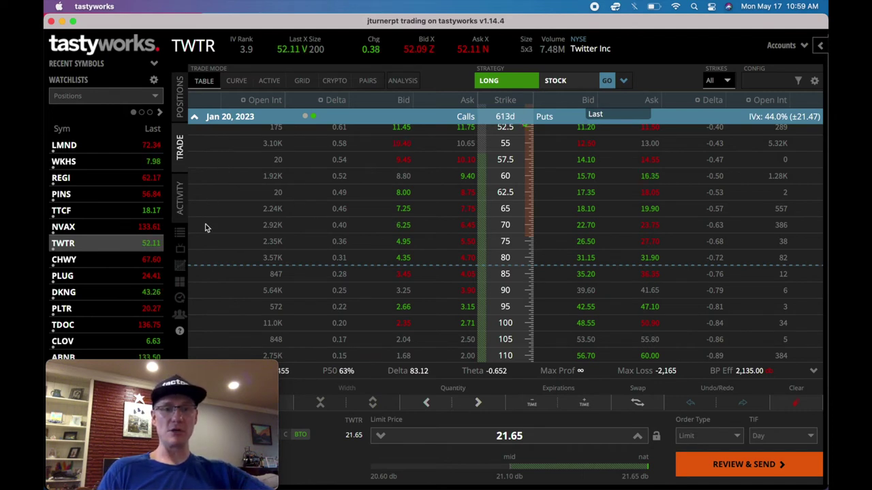
pyautogui.click(180, 265)
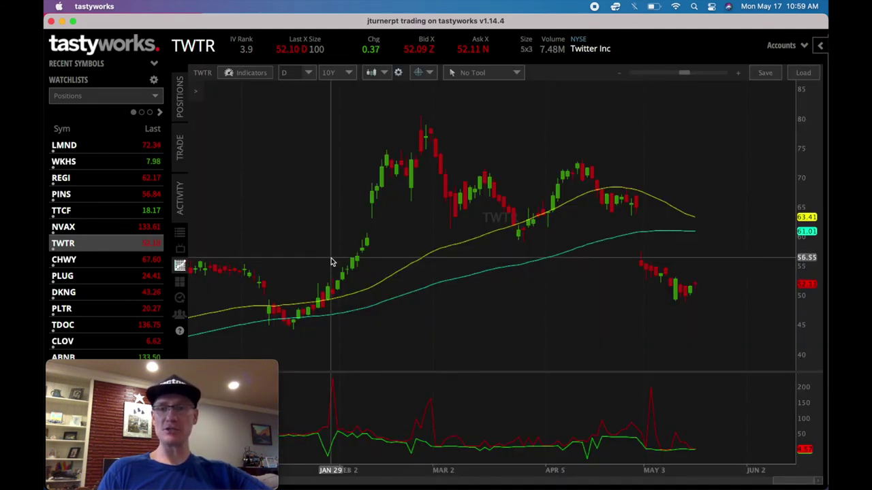
pyautogui.scroll(-5, 468, 259)
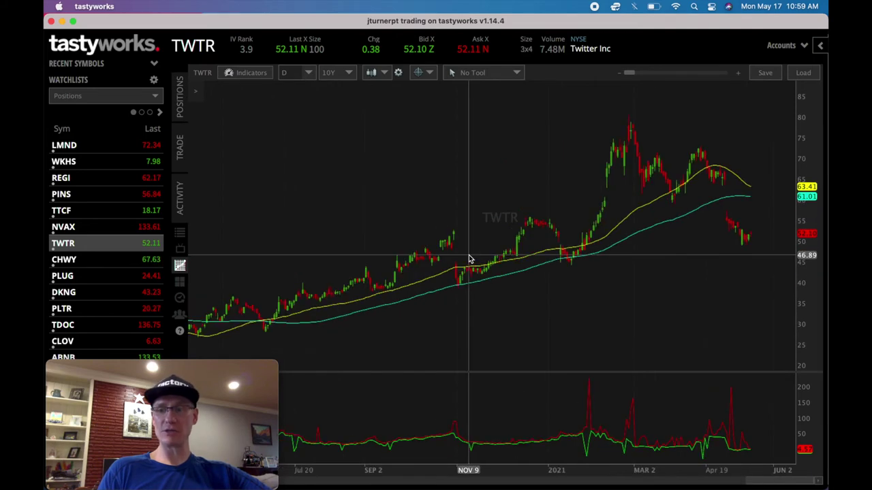
pyautogui.hscroll(-2, 470, 255)
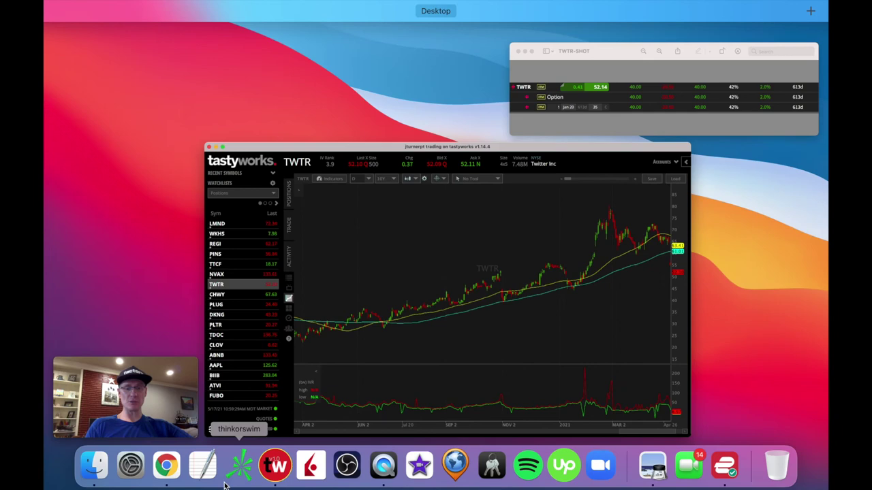
# Step: Switch to Chrome, load tradingview.com and open the TWTR chart
pyautogui.press('super+Tab')
pyautogui.write('tradin')
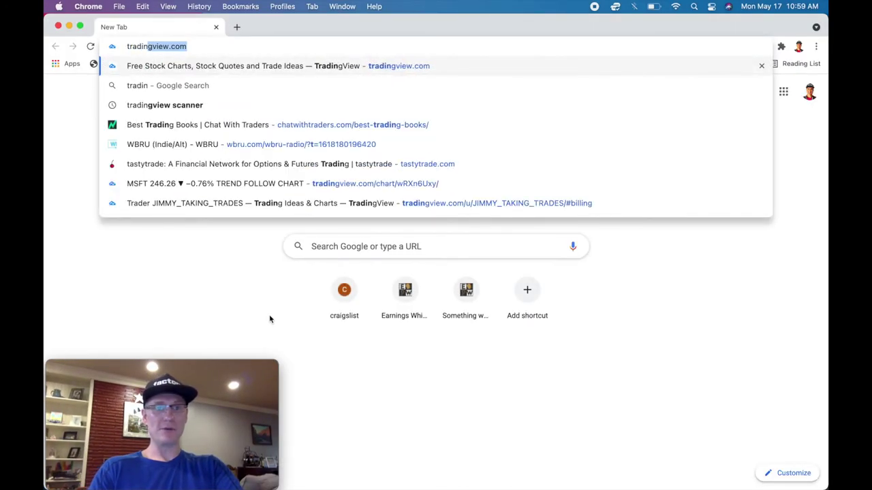
pyautogui.press('Return')
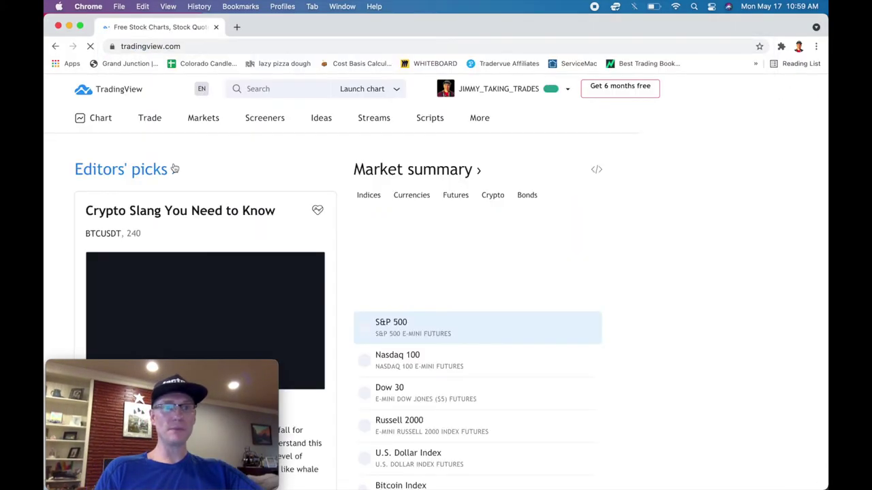
pyautogui.click(106, 118)
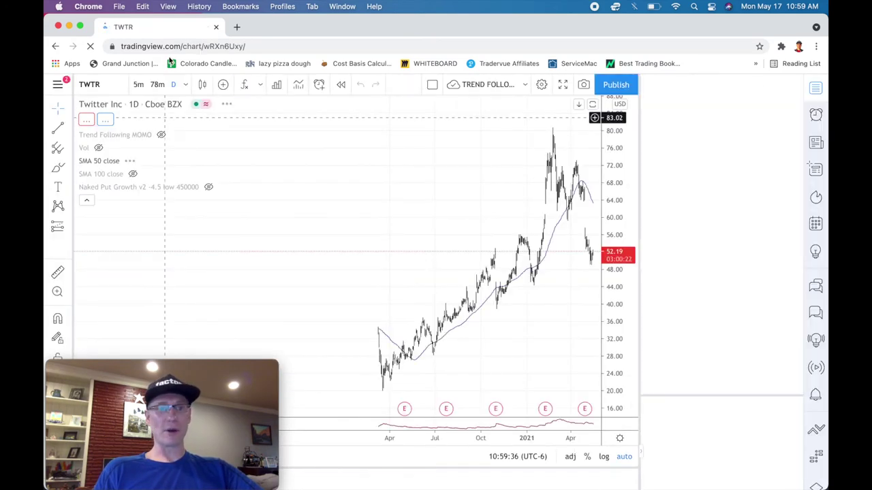
# Step: Examine Twitter's daily price history from late 2013 through 2021
pyautogui.scroll(-5, 306, 183)
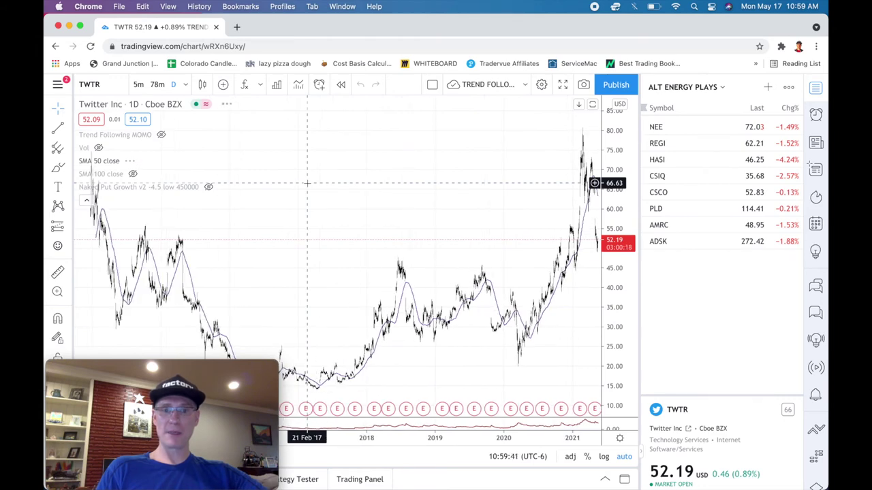
pyautogui.moveTo(397, 234); pyautogui.dragTo(491, 233)
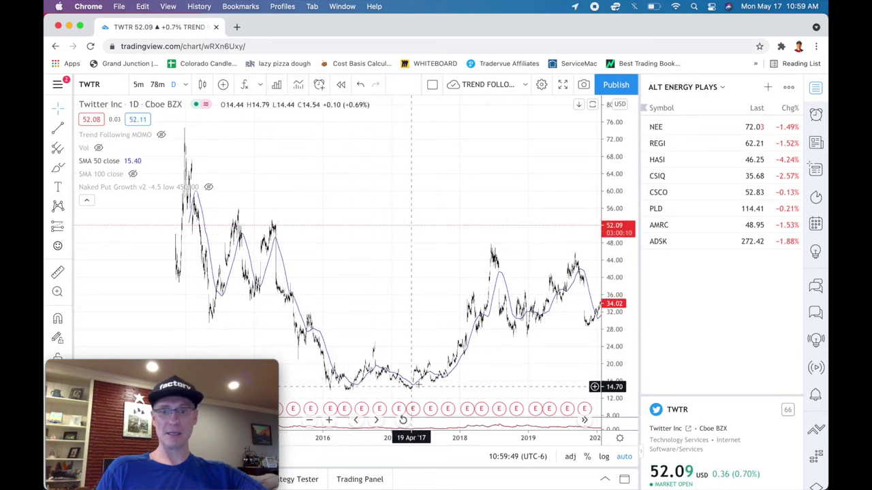
pyautogui.hscroll(5, 456, 341)
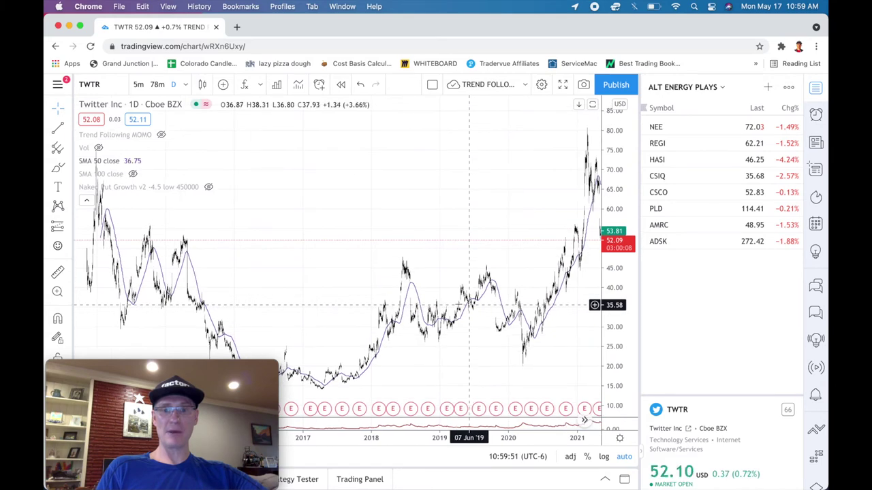
pyautogui.hscroll(2, 455, 324)
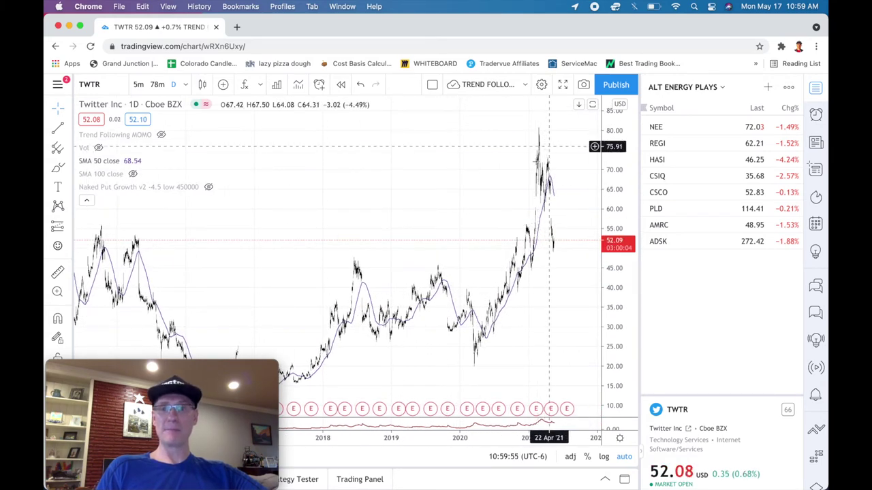
pyautogui.hscroll(-10, 531, 168)
pyautogui.hscroll(5, 530, 168)
pyautogui.hscroll(1, 530, 169)
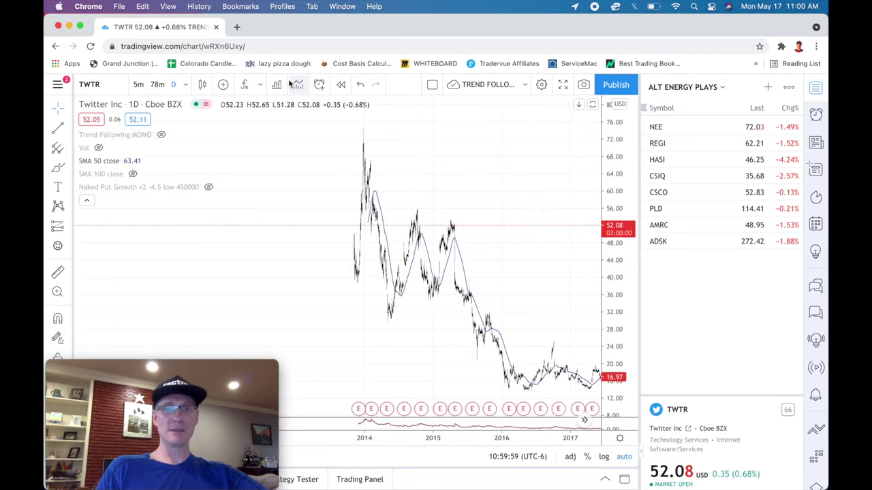
# Step: Set the TWTR chart to the 1-week interval and fit the whole price history since 2014 in view
pyautogui.click(186, 85)
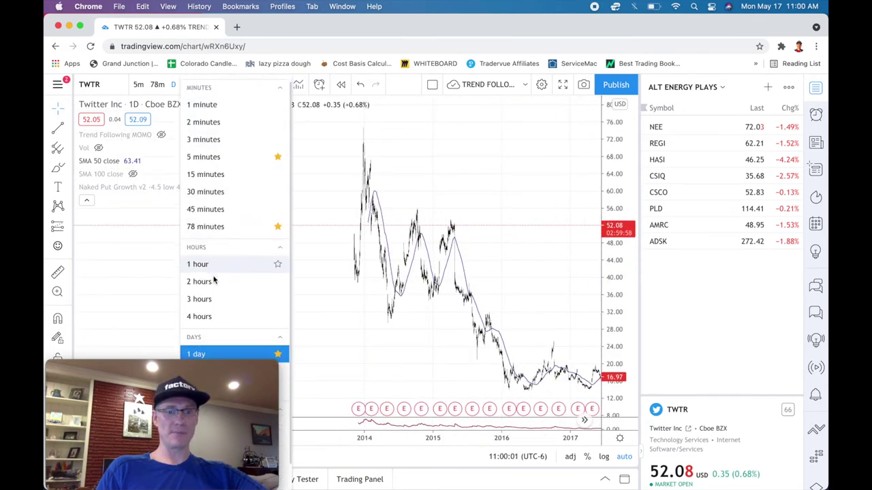
pyautogui.click(203, 349)
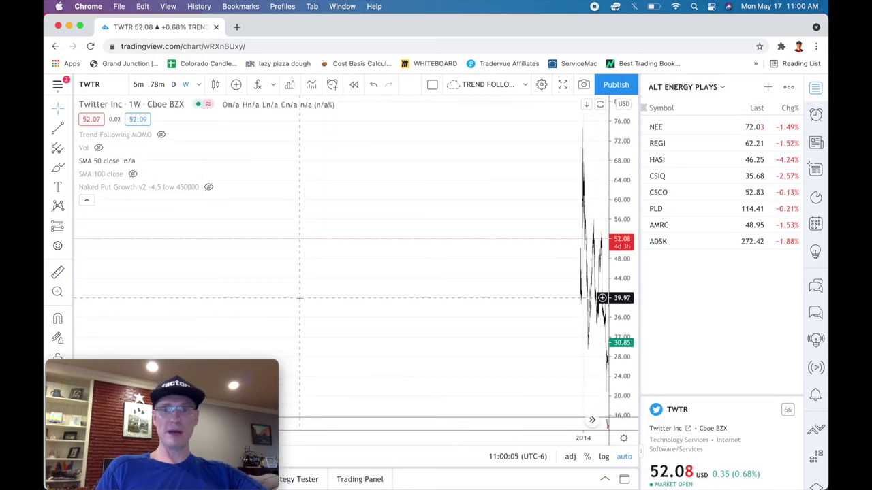
pyautogui.scroll(5, 492, 246)
pyautogui.hscroll(5, 493, 246)
pyautogui.hscroll(-10, 492, 247)
pyautogui.hscroll(-3, 493, 247)
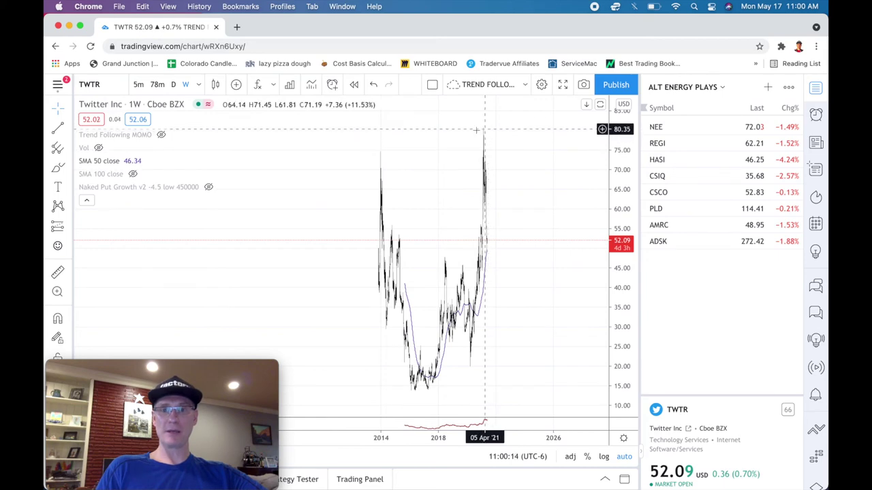
# Step: Examine the weekly TWTR chart up close, focusing on price against the 50-period SMA through May 2021
pyautogui.scroll(4, 412, 141)
pyautogui.hscroll(-5, 412, 140)
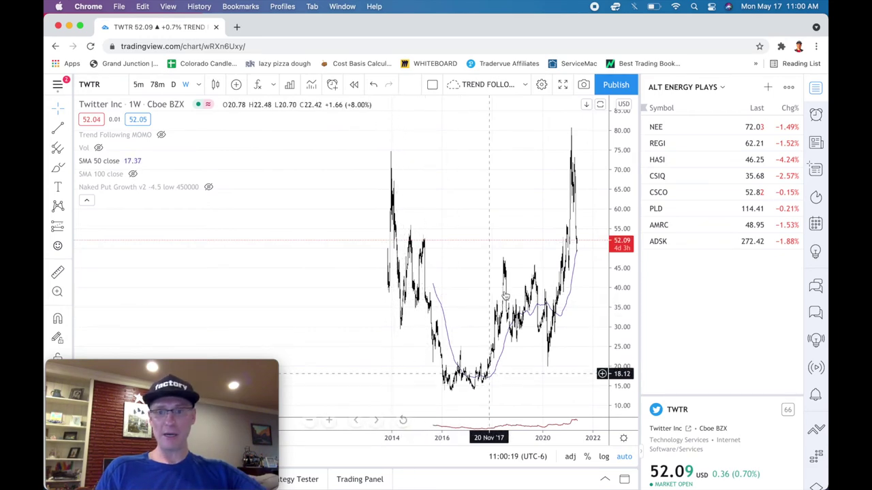
pyautogui.hscroll(5, 533, 314)
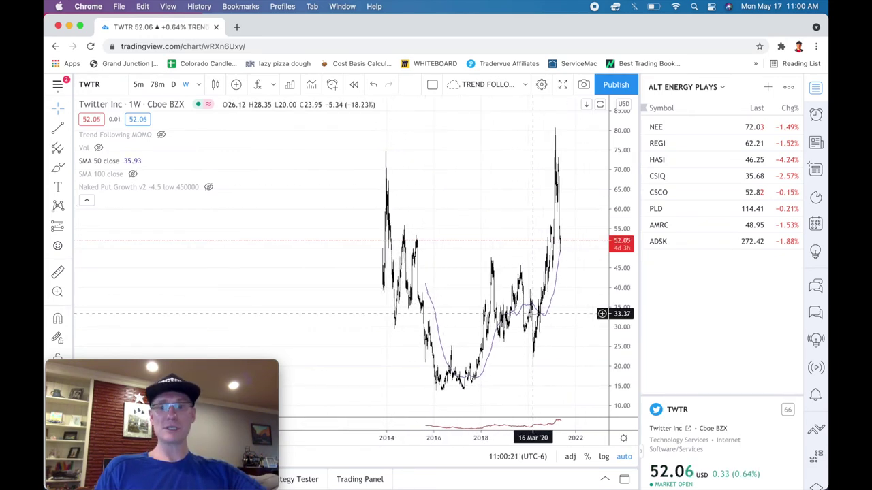
pyautogui.scroll(6, 532, 314)
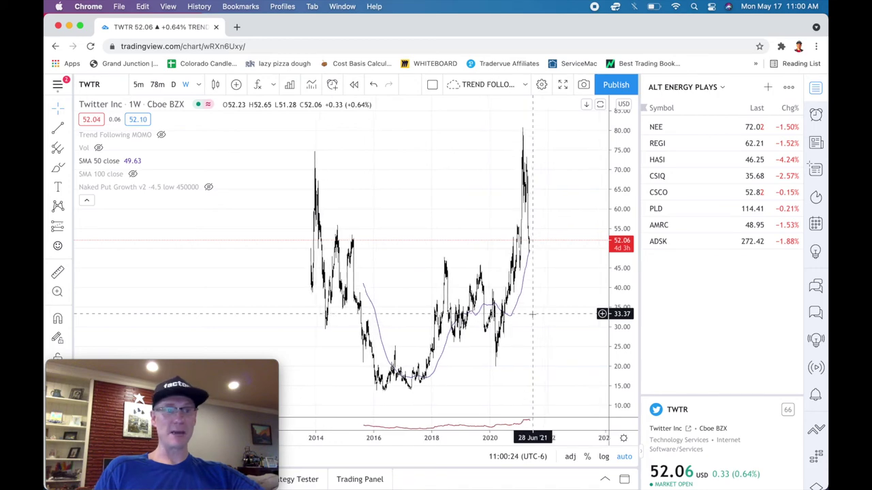
pyautogui.scroll(5, 533, 314)
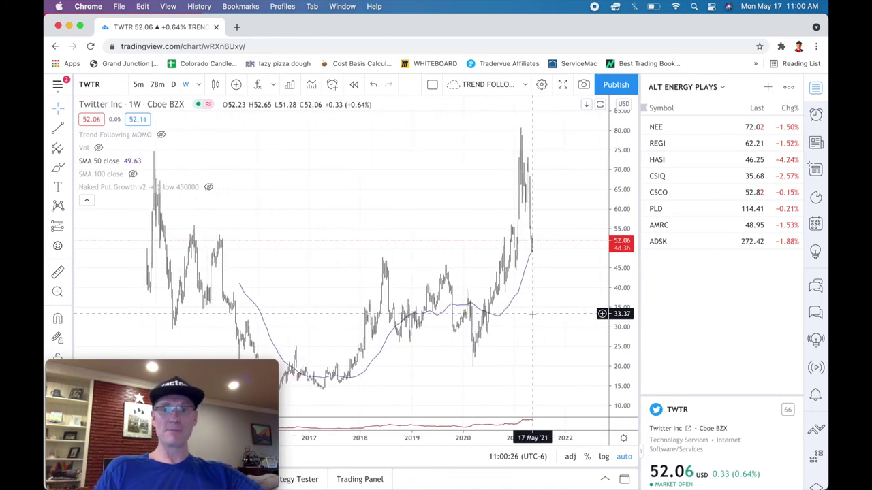
pyautogui.scroll(6, 533, 314)
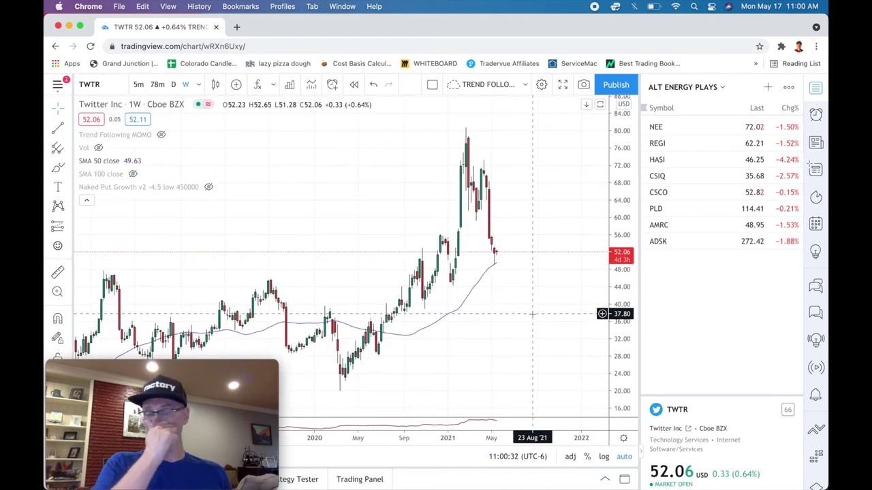
# Step: Hide the watchlist beside the weekly TWTR chart and switch to the TWTR-SHOT position screenshot in Preview
pyautogui.click(815, 87)
pyautogui.scroll(5, 689, 209)
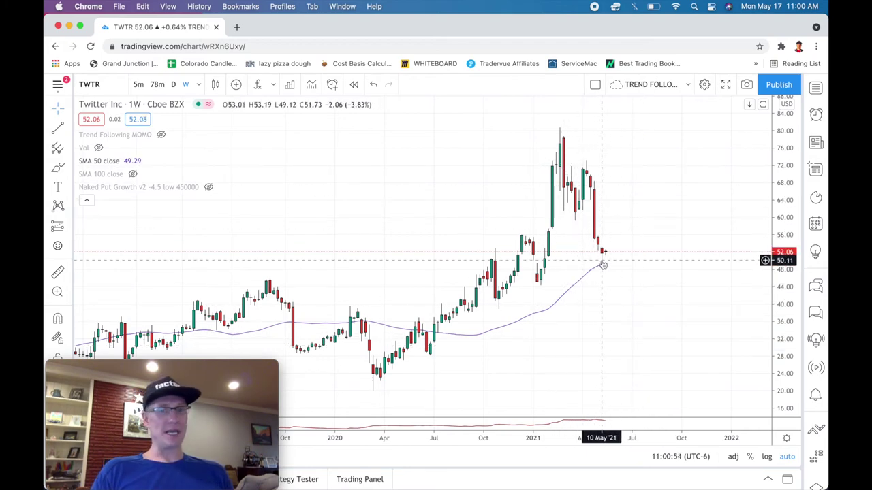
pyautogui.hotkey('ctrl', 'Up')
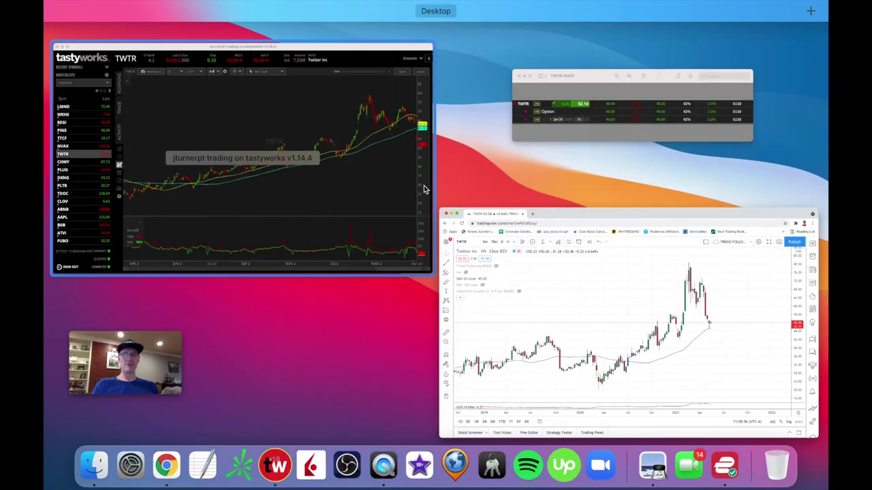
pyautogui.click(572, 106)
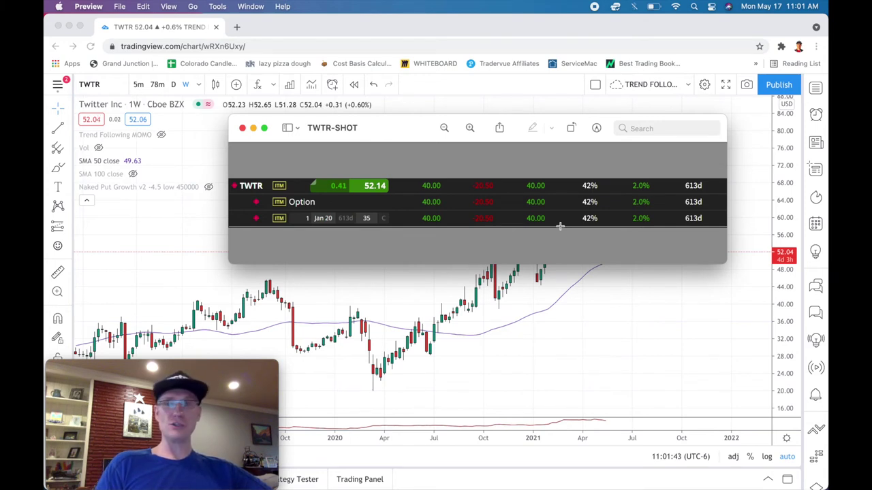
# Step: Switch to tastyworks, load the symbol AAPL and show its option expirations for trading
pyautogui.hotkey('ctrl', 'Up')
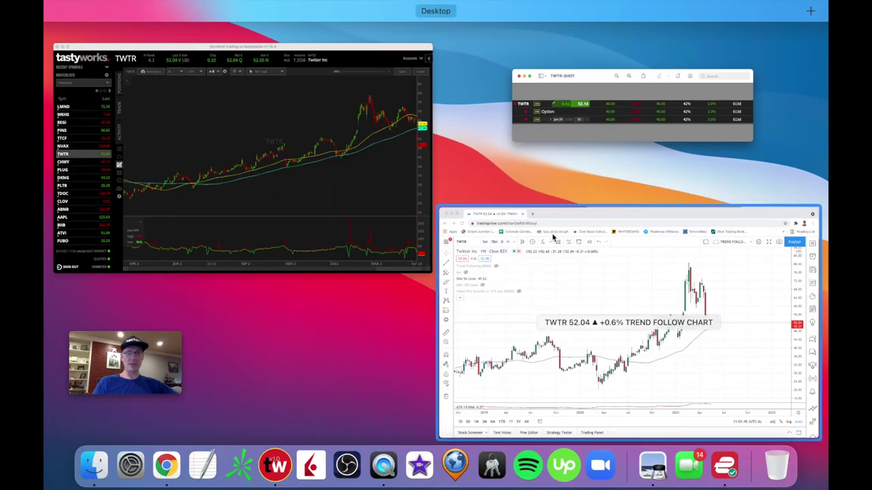
pyautogui.click(339, 213)
pyautogui.click(209, 47)
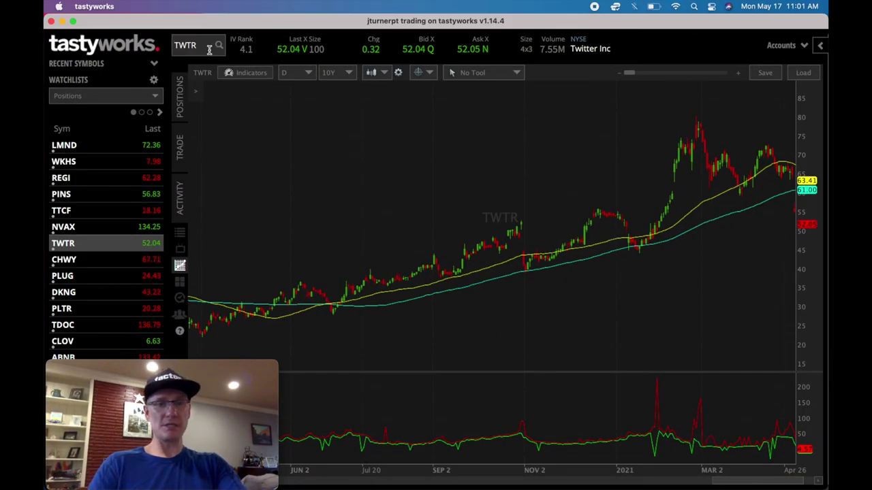
pyautogui.write('AAPL')
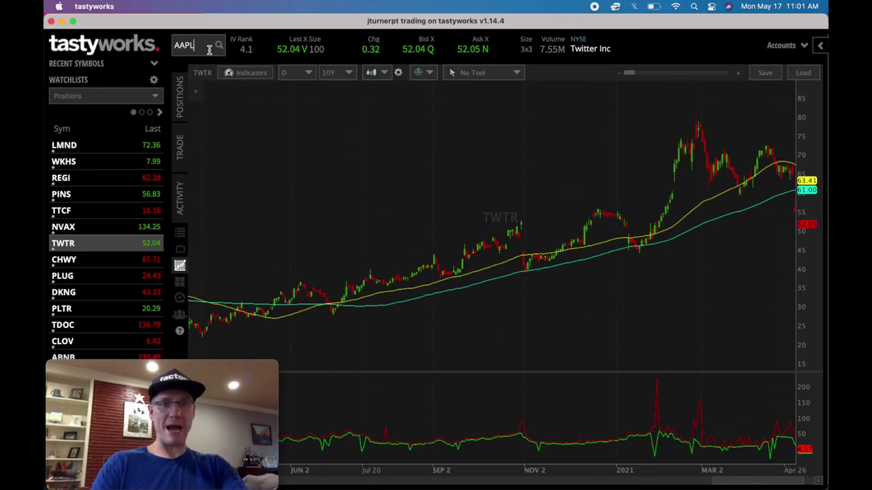
pyautogui.press('Return')
pyautogui.click(180, 147)
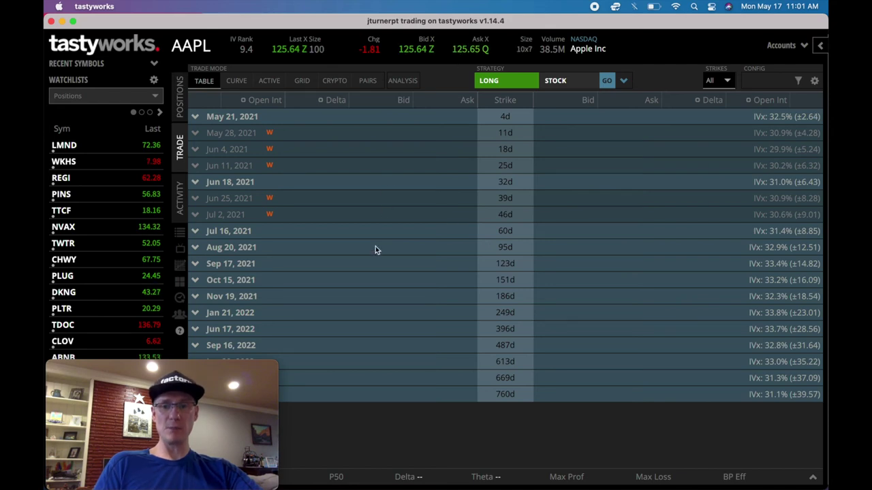
# Step: Expand AAPL's Jun 17, 2022 expiration and review call prices and deltas around the in-the-money strikes
pyautogui.click(196, 330)
pyautogui.scroll(-2, 372, 298)
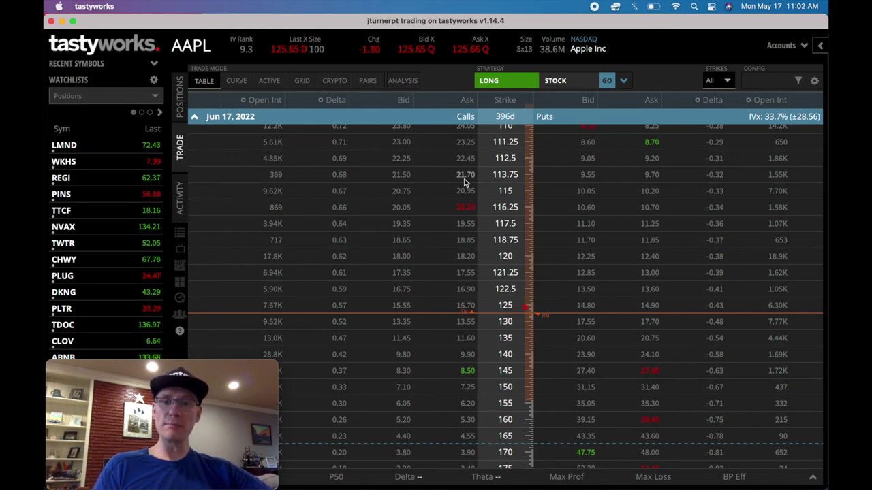
pyautogui.scroll(1, 466, 182)
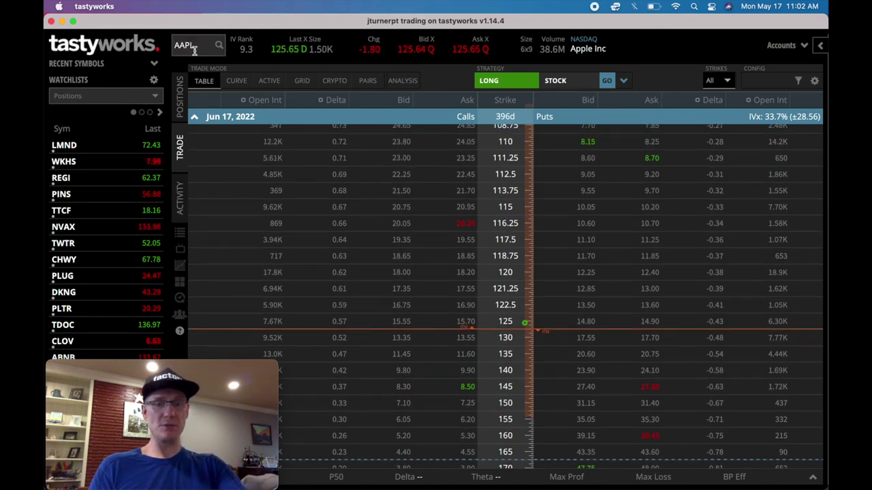
# Step: Load the symbol TWTR in the option chain and expand its Jan 20, 2023 expiration
pyautogui.write('TWTR')
pyautogui.press('Return')
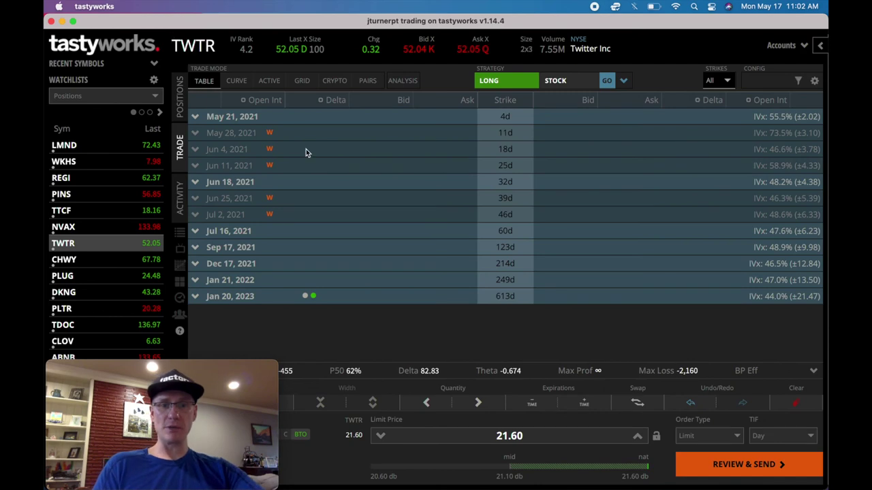
pyautogui.click(200, 297)
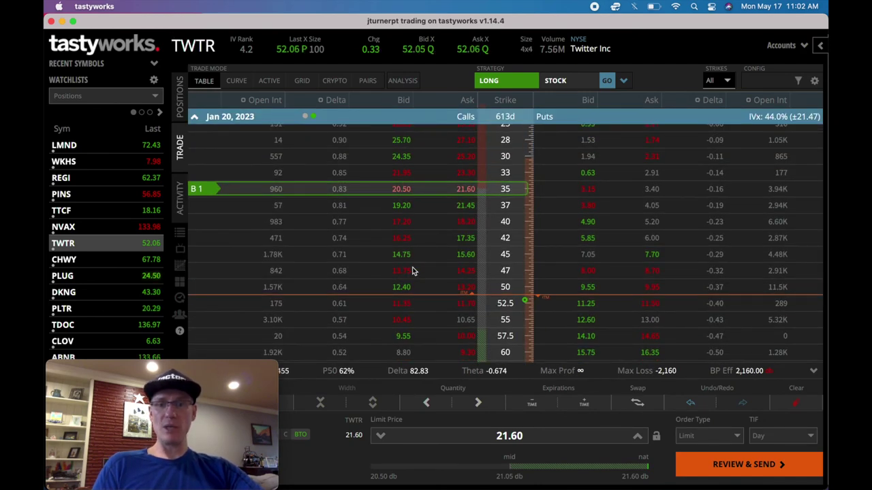
# Step: Examine the TWTR Jan 20, 2023 calls, comparing the 35 strike's bid, ask and delta with the strikes from 20 to 85
pyautogui.scroll(-1, 412, 271)
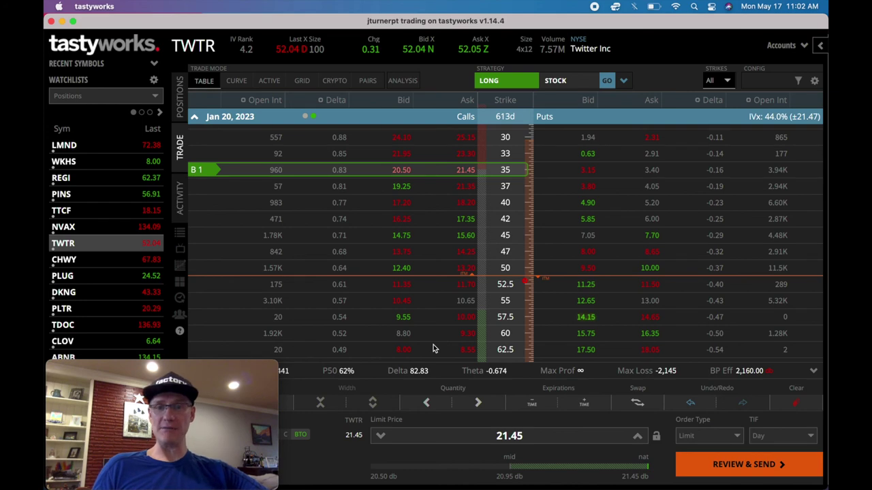
pyautogui.scroll(5, 414, 215)
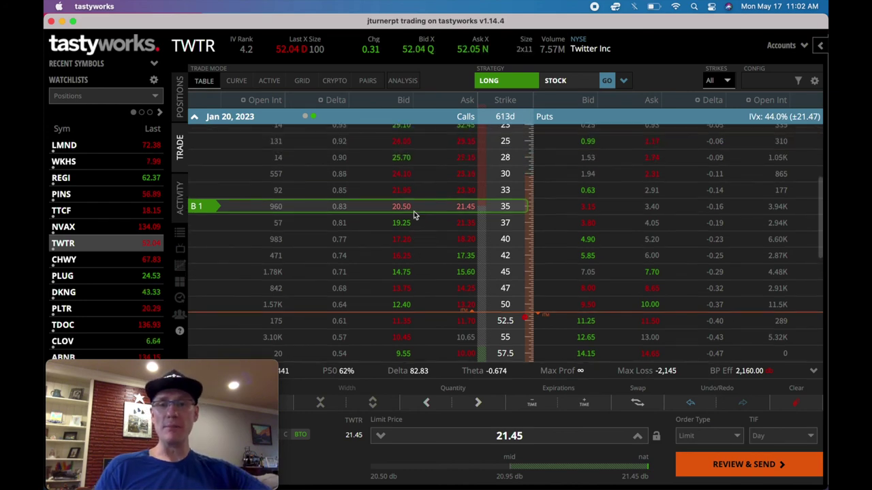
pyautogui.scroll(1, 413, 213)
pyautogui.scroll(-3, 414, 213)
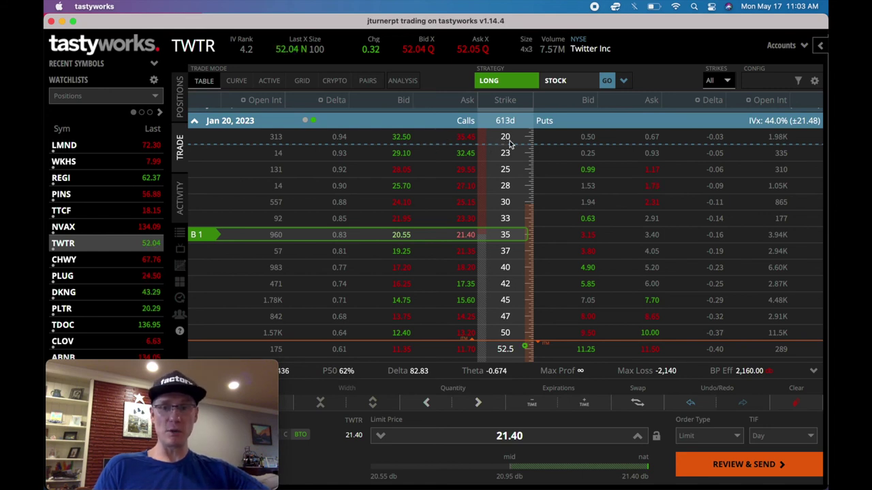
pyautogui.scroll(-3, 507, 294)
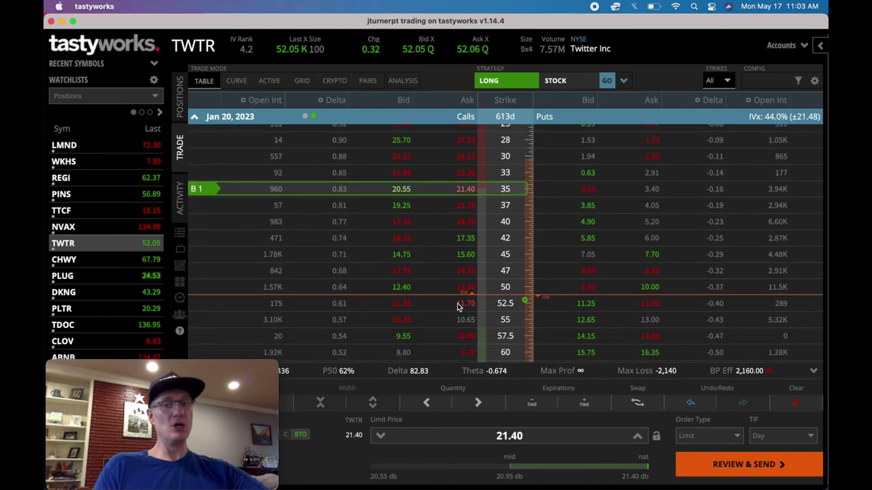
pyautogui.scroll(2, 458, 306)
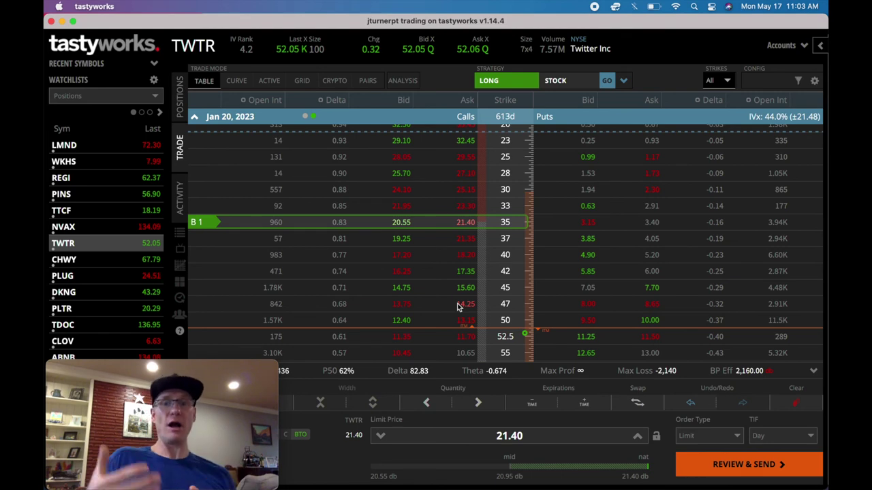
pyautogui.scroll(-4, 457, 303)
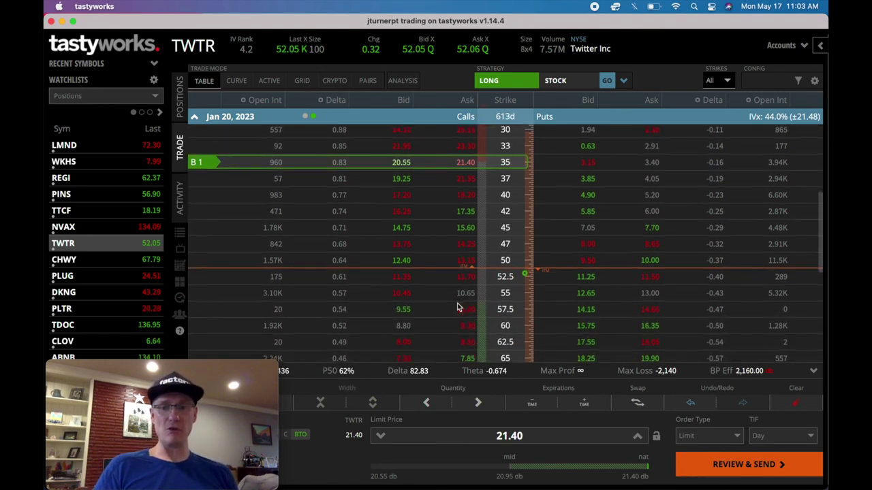
pyautogui.scroll(-5, 434, 266)
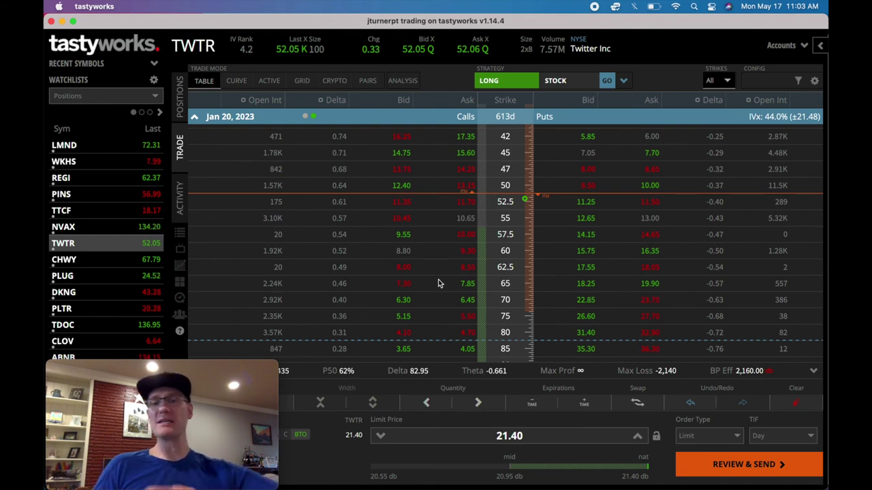
pyautogui.scroll(2, 439, 283)
pyautogui.scroll(5, 437, 282)
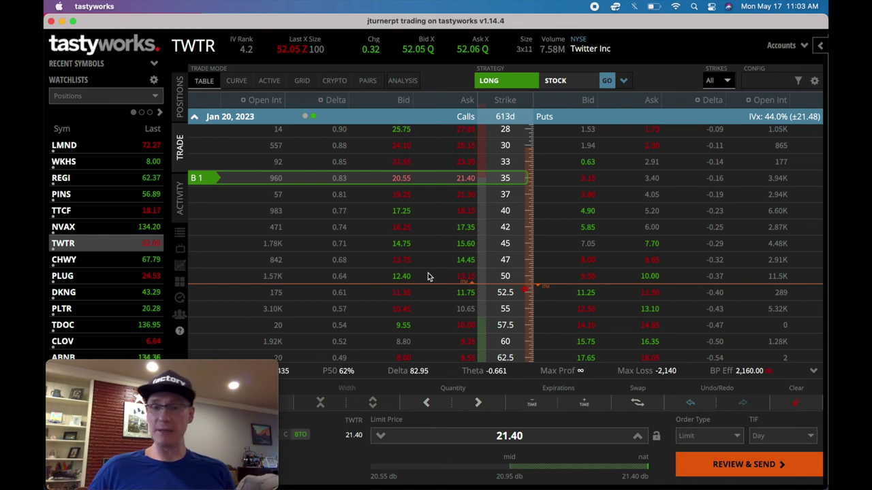
pyautogui.scroll(5, 428, 276)
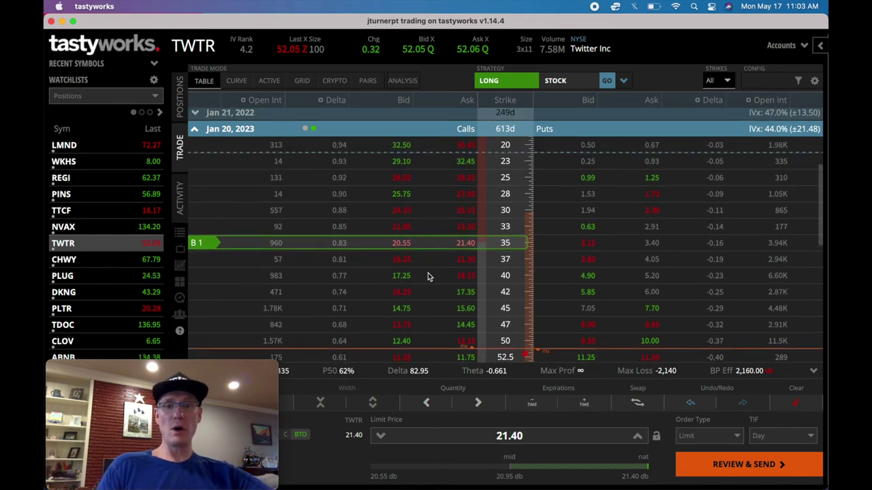
pyautogui.scroll(-3, 440, 294)
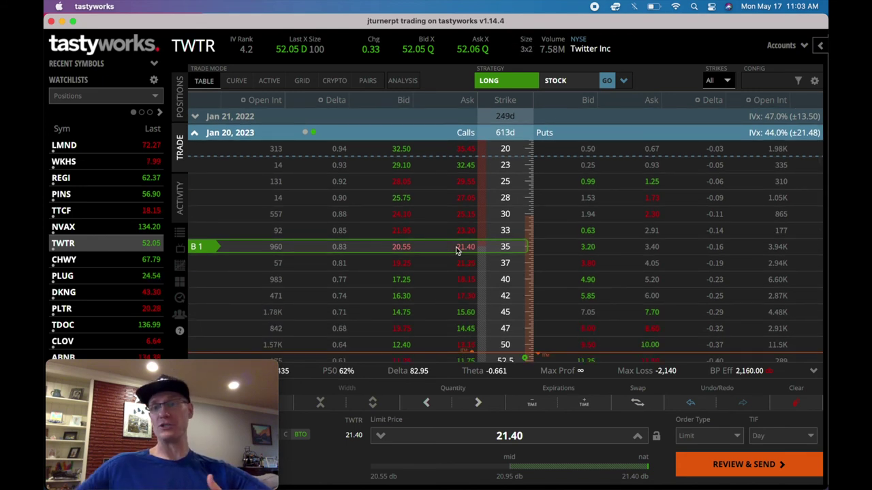
pyautogui.scroll(-1, 457, 250)
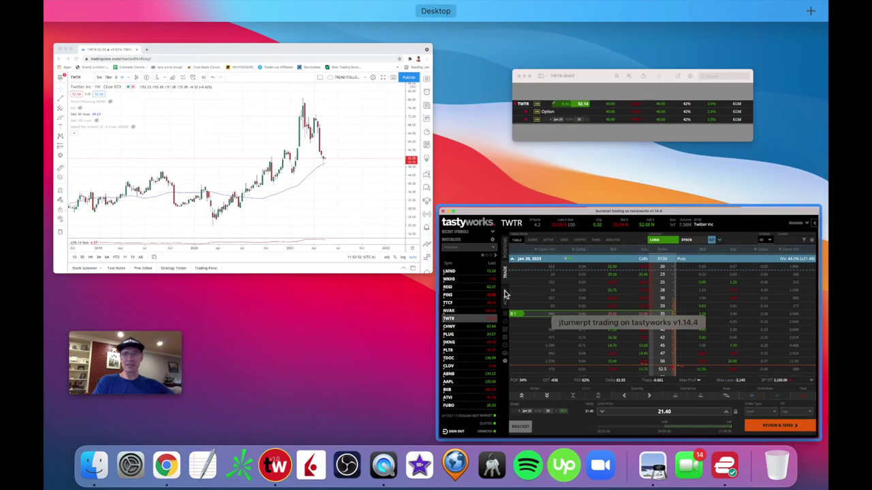
# Step: Return to the tastyworks window and show the daily TWTR price chart in place of the option chain
pyautogui.click(483, 279)
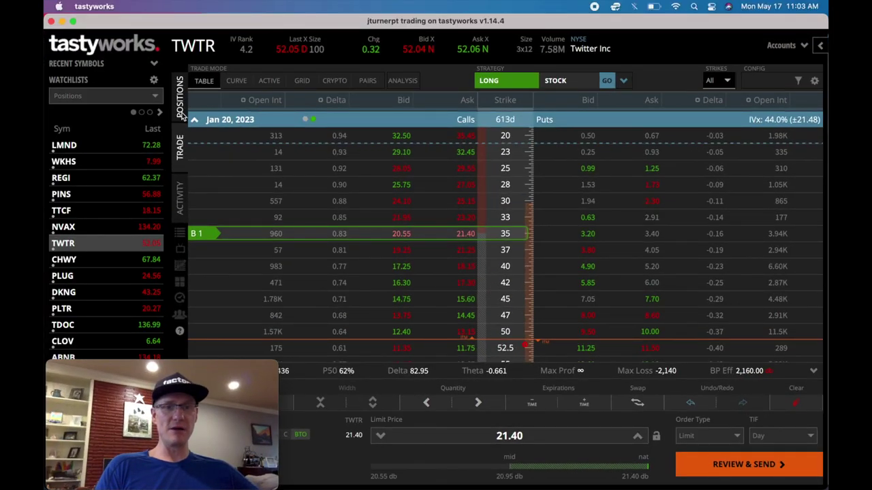
pyautogui.scroll(-2, 191, 239)
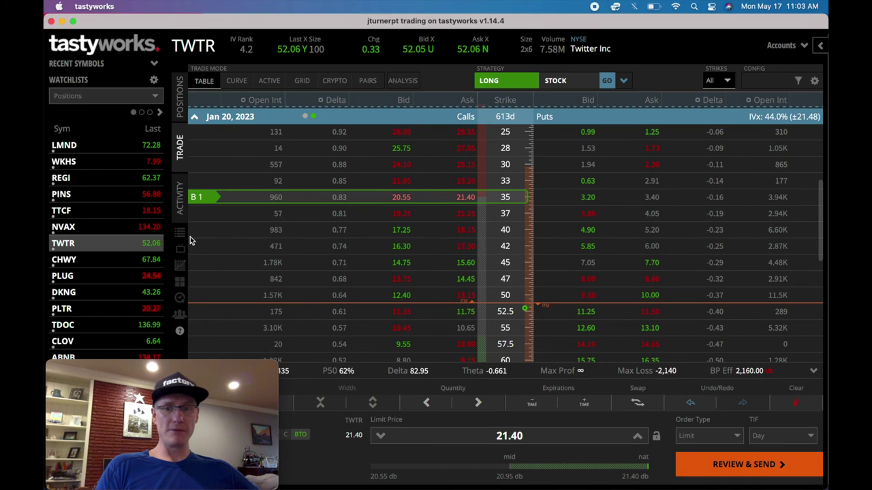
pyautogui.click(180, 265)
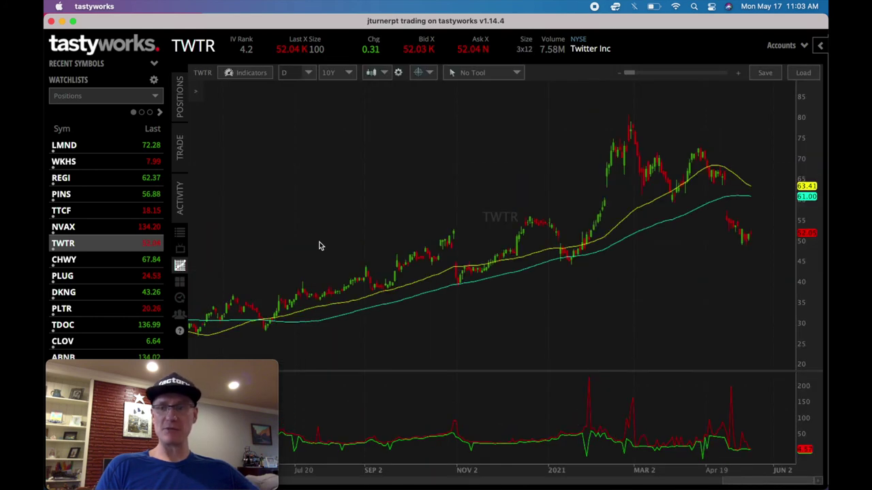